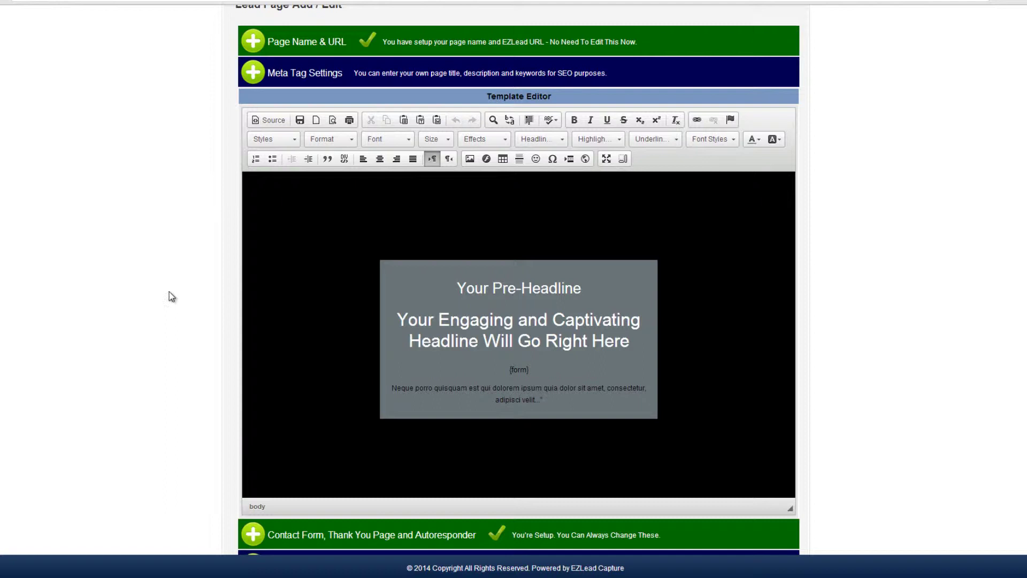
scroll(168, 291, "down", 1)
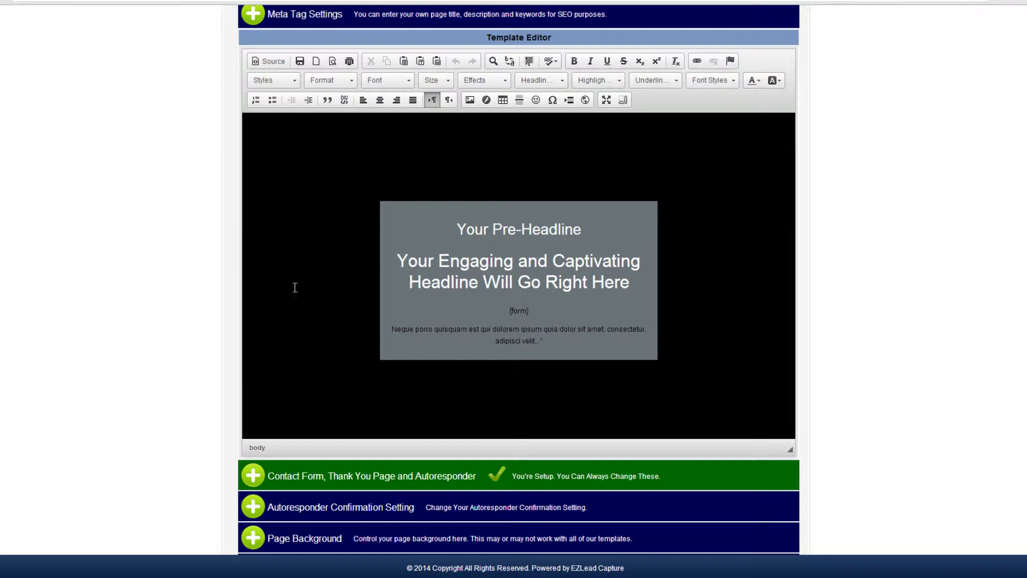
scroll(158, 289, "down", 2)
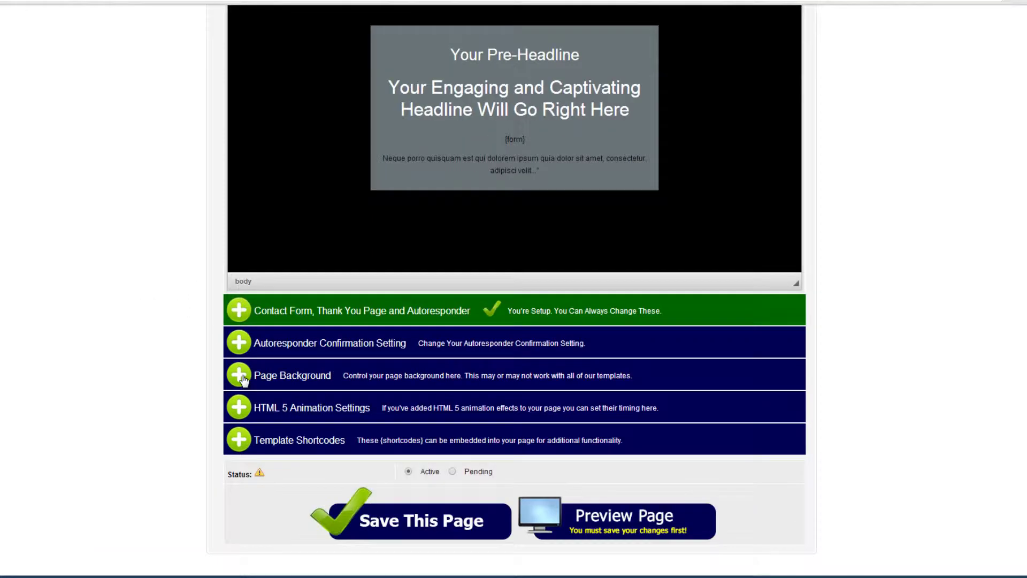
Try the Background Tile and then the Color Patterns page background styles
left_click(240, 375)
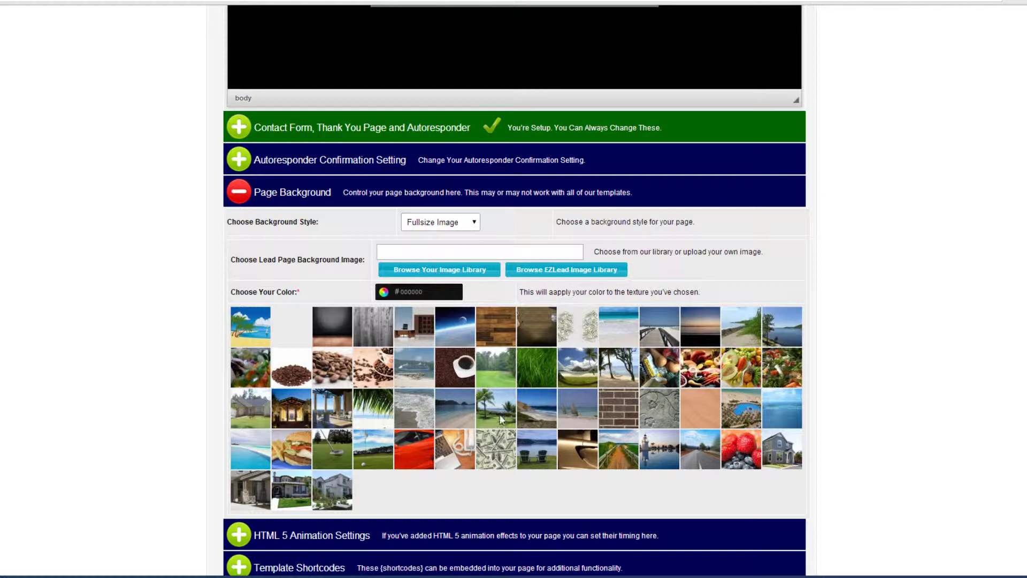
left_click(476, 227)
left_click(469, 244)
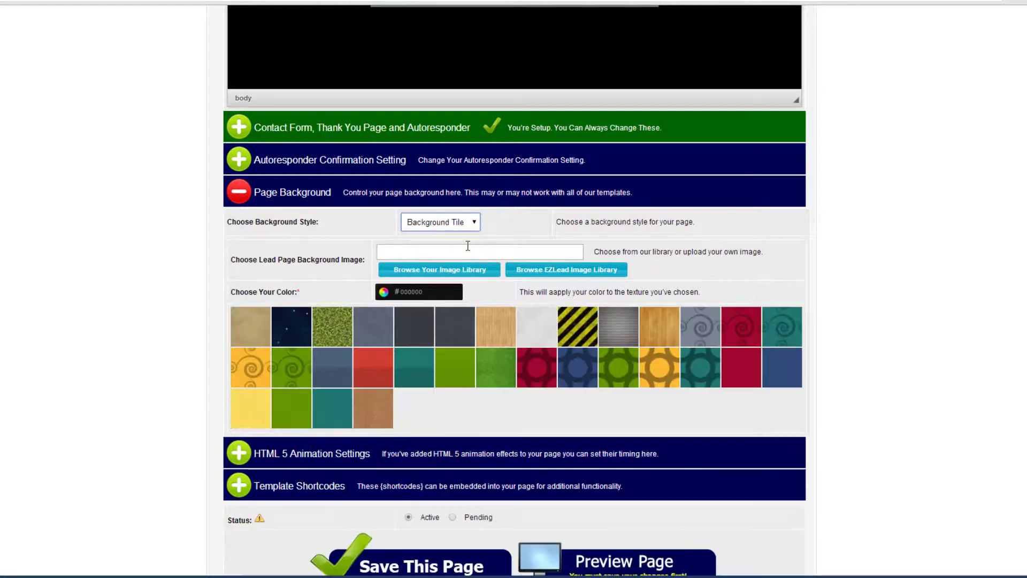
left_click(472, 223)
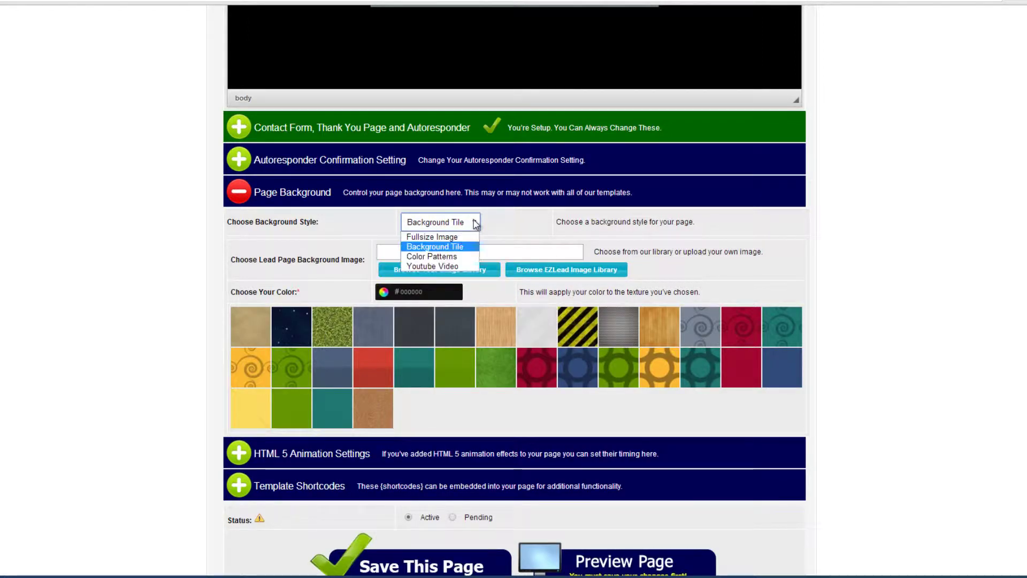
left_click(445, 256)
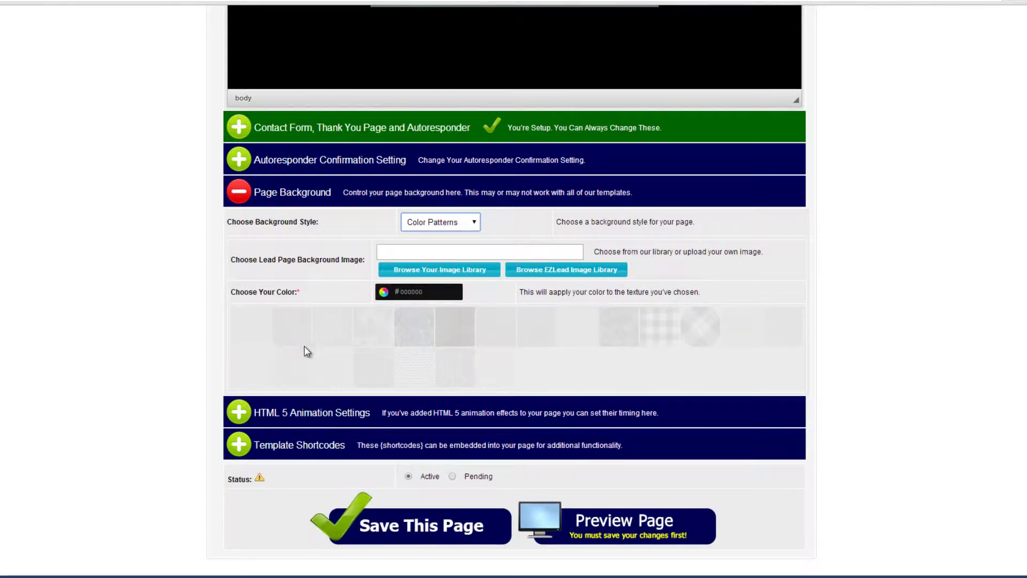
Preview the pattern colour chooser, then switch the background style to YouTube Video
left_click(431, 296)
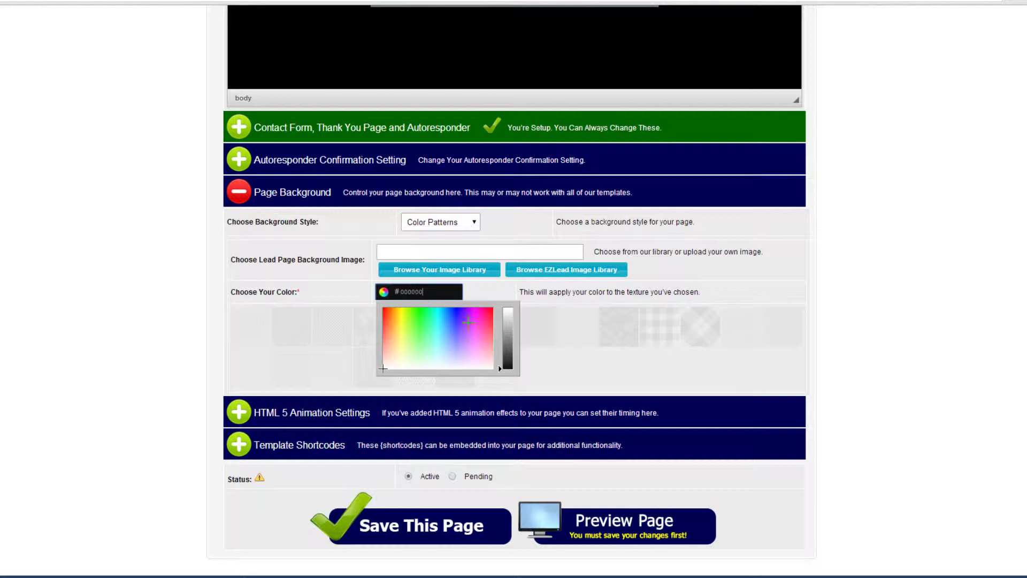
left_click(489, 294)
left_click(459, 226)
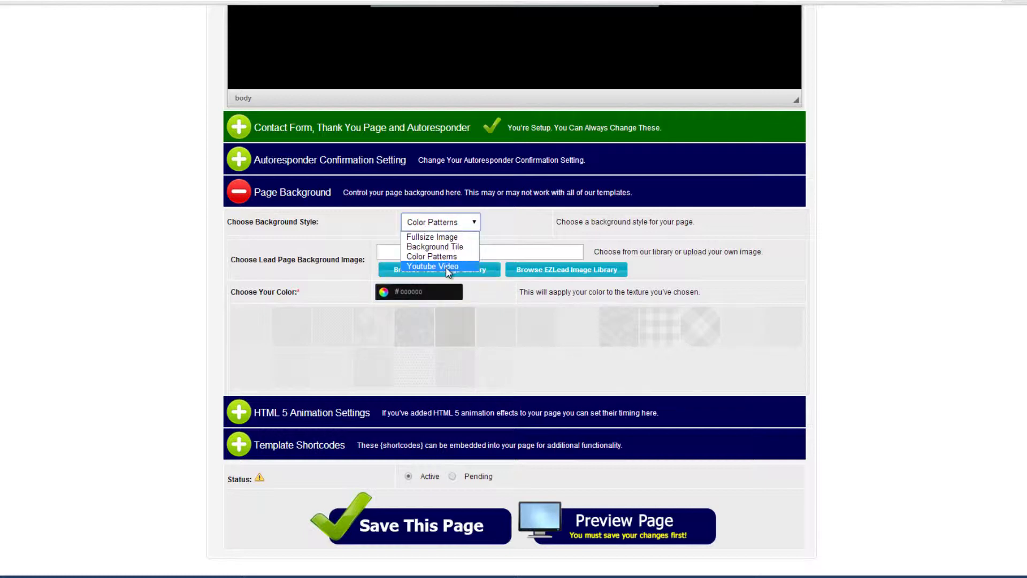
left_click(447, 267)
scroll(411, 311, "down", 1)
scroll(411, 308, "down", 1)
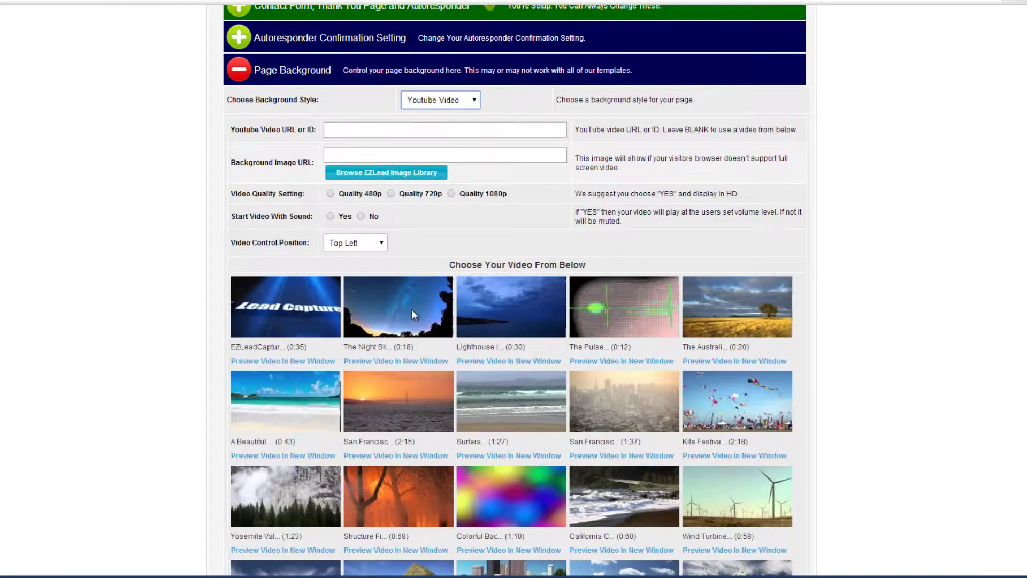
scroll(412, 309, "down", 2)
scroll(414, 302, "down", 2)
scroll(412, 303, "down", 2)
scroll(412, 303, "down", 2)
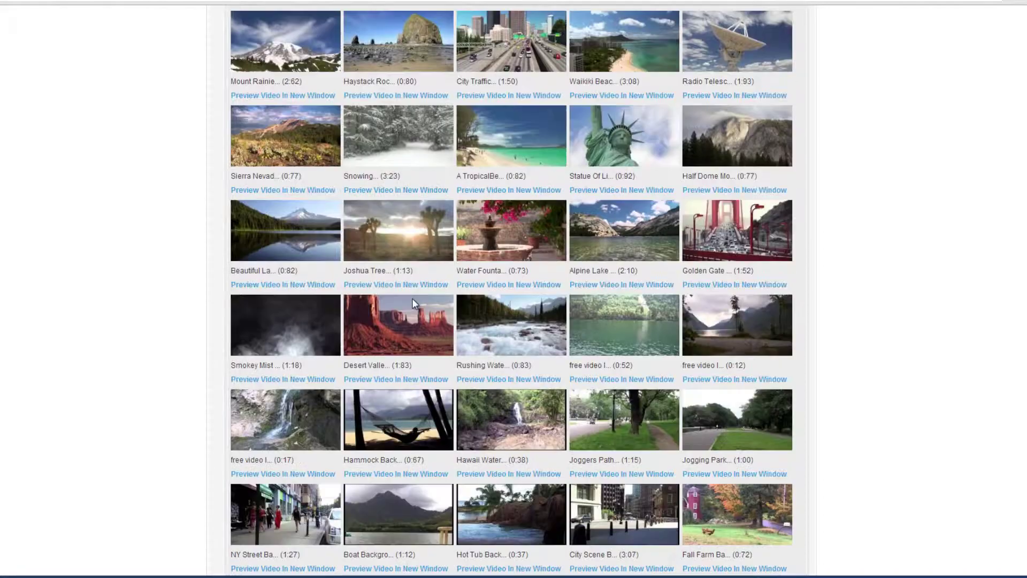
scroll(411, 302, "down", 3)
scroll(414, 303, "down", 2)
scroll(413, 303, "up", 2)
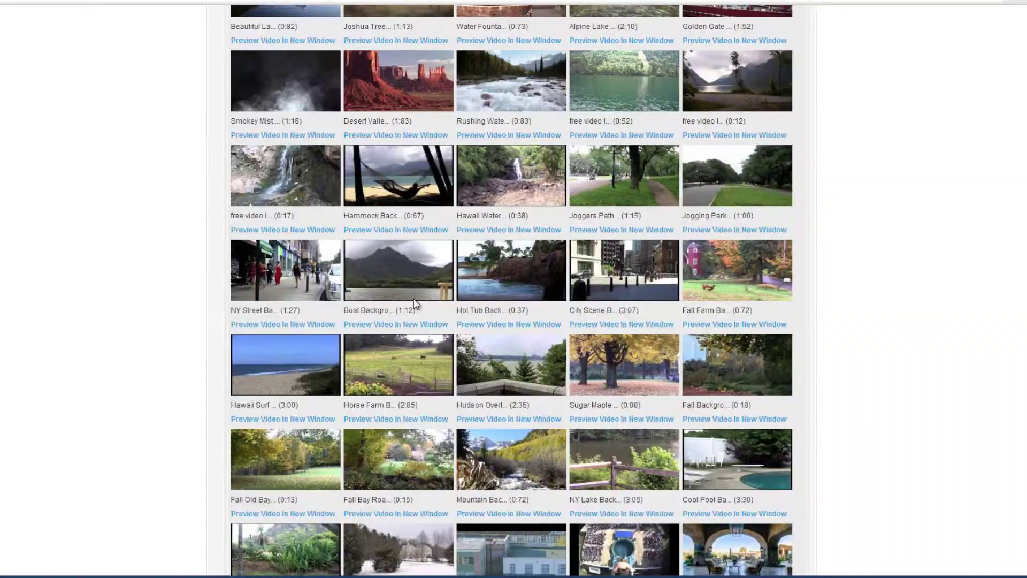
scroll(414, 303, "up", 2)
scroll(413, 303, "up", 2)
scroll(414, 299, "up", 2)
scroll(414, 297, "up", 2)
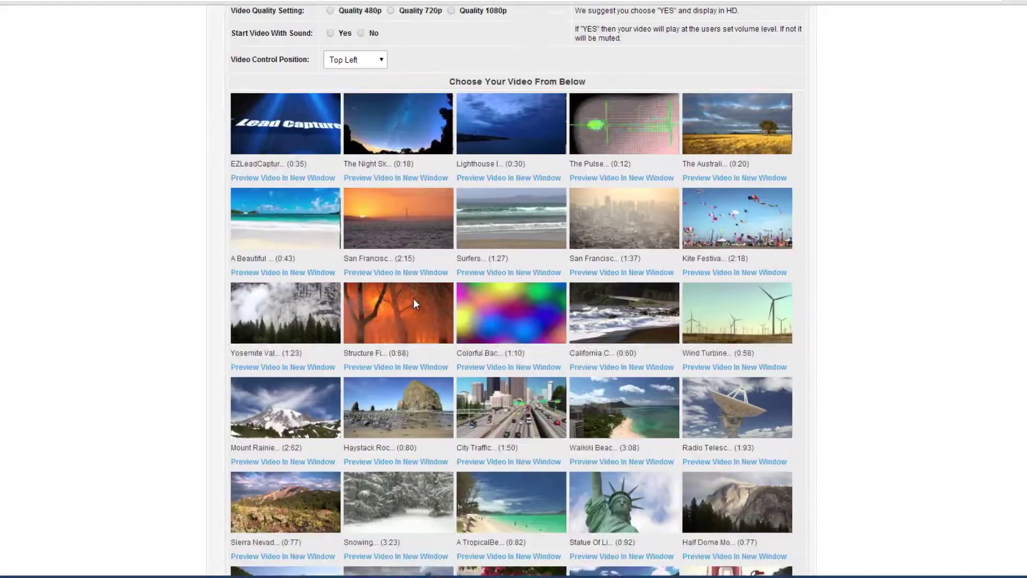
scroll(413, 298, "up", 3)
scroll(462, 300, "up", 1)
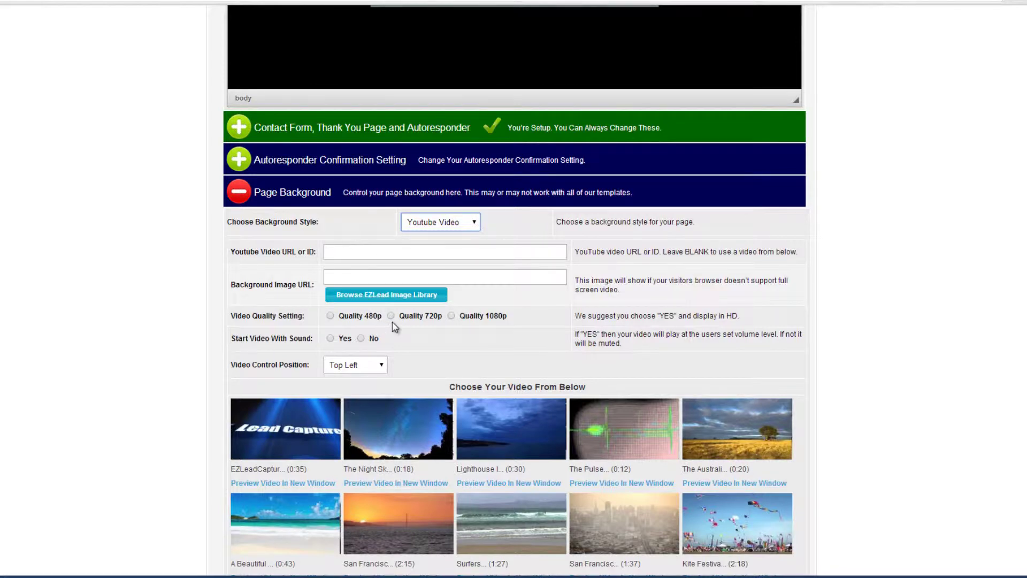
scroll(385, 345, "down", 1)
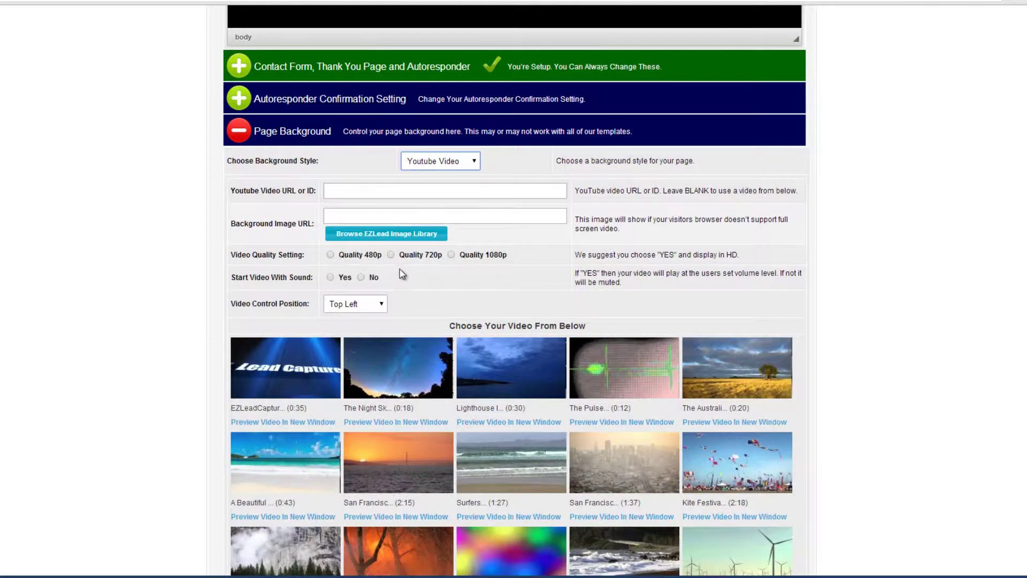
Set the Yosemite video background at 720p, no sound, top-left controls, and save
left_click(392, 255)
left_click(363, 277)
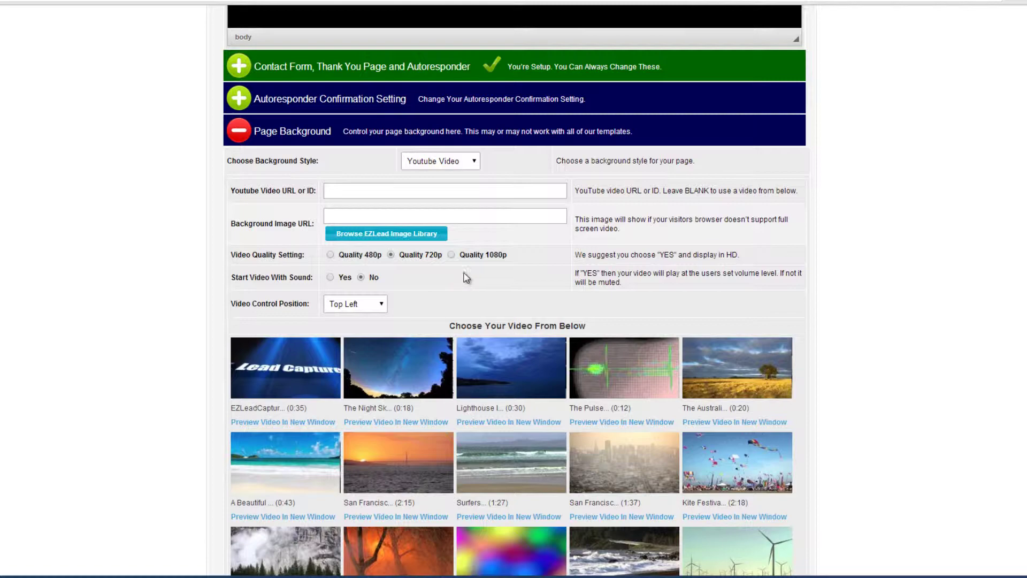
left_click(380, 304)
left_click(363, 318)
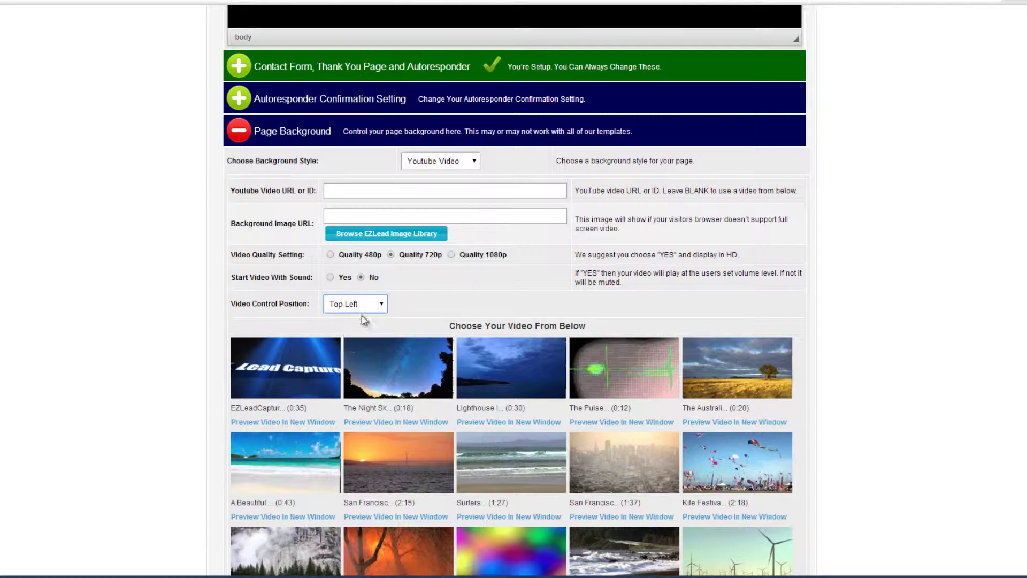
scroll(450, 293, "down", 3)
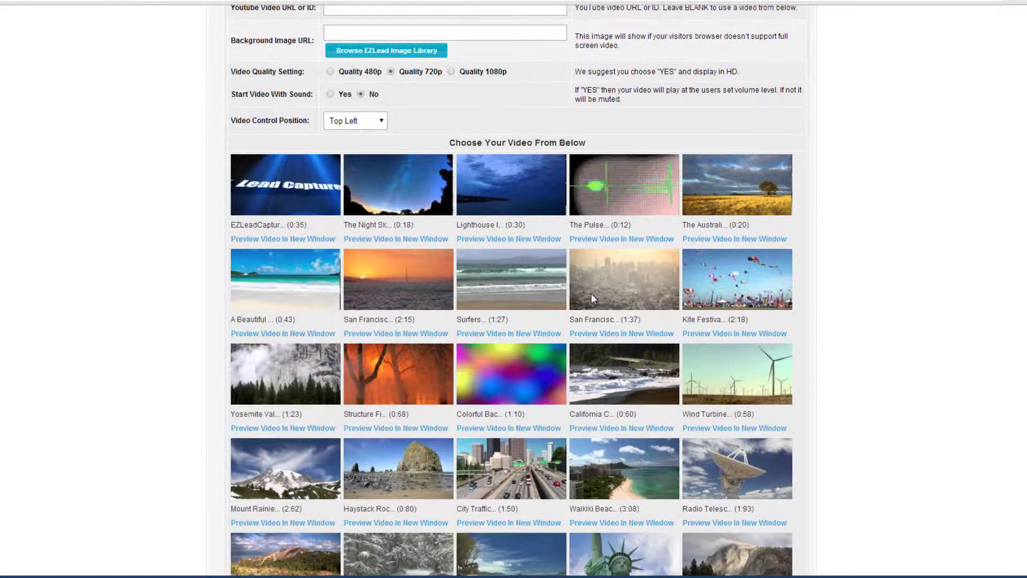
left_click(285, 371)
scroll(306, 379, "down", 3)
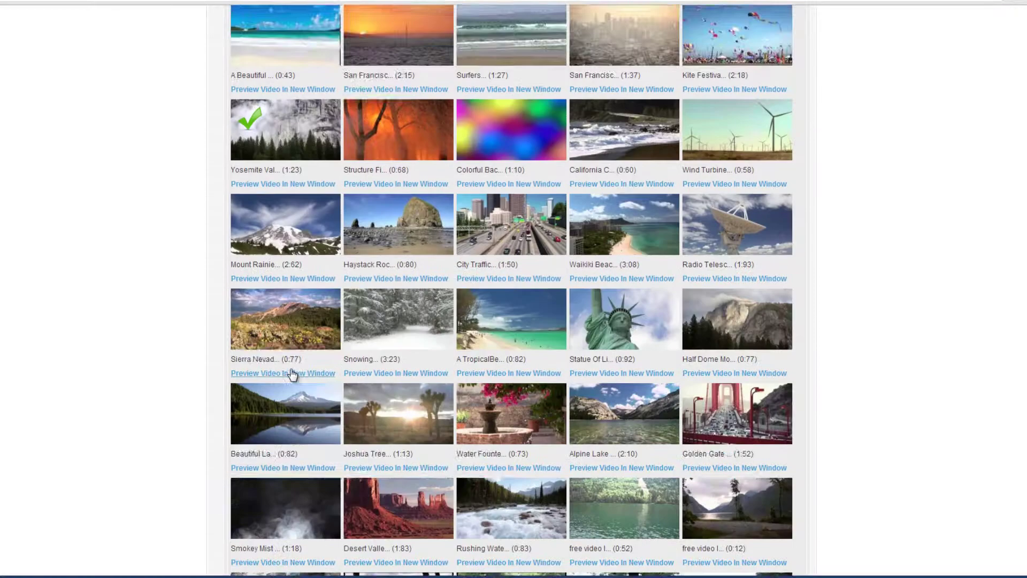
scroll(309, 376, "down", 6)
scroll(313, 373, "down", 2)
left_click(438, 526)
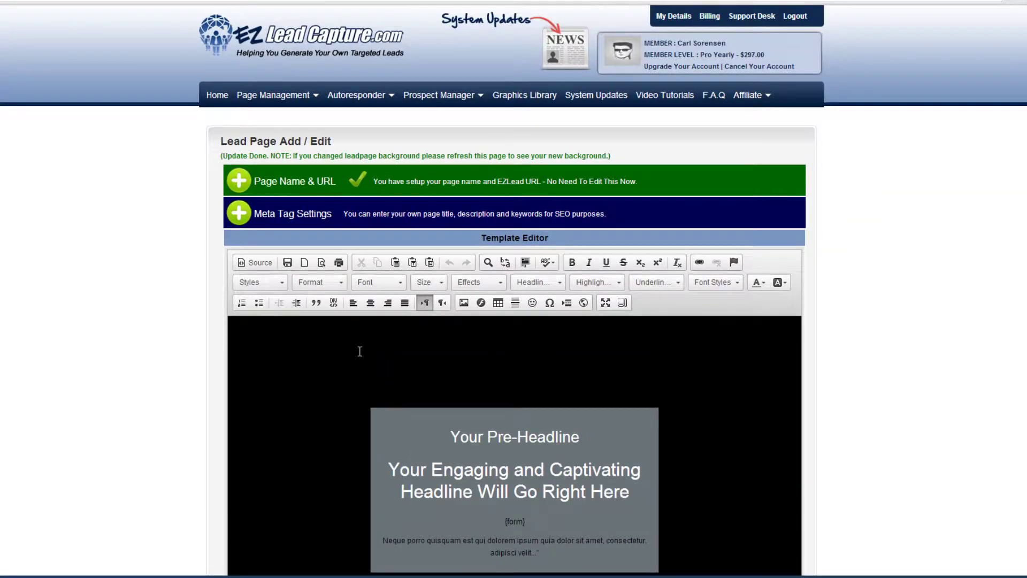
scroll(515, 361, "down", 1)
scroll(328, 347, "down", 1)
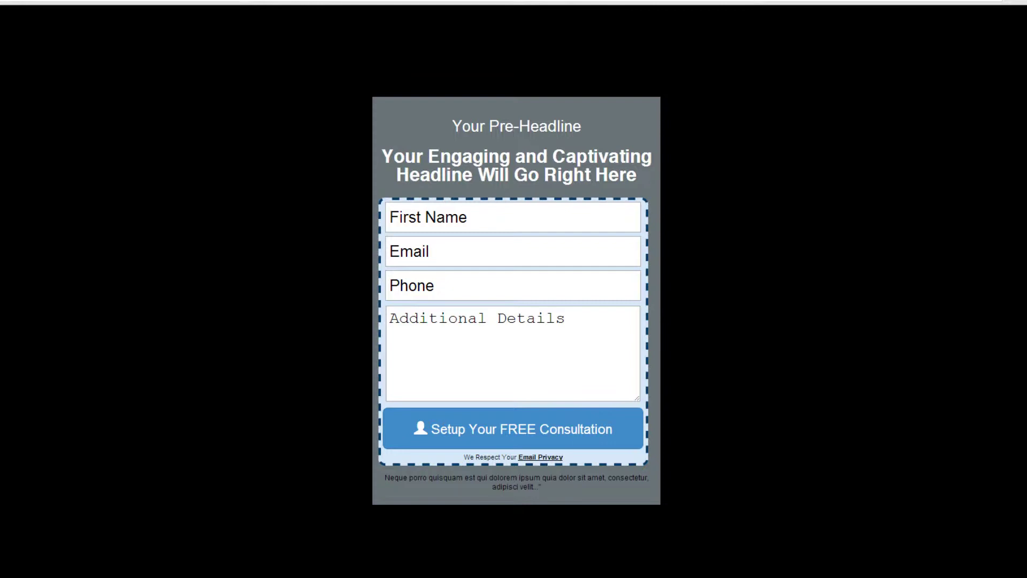
mouse_move(181, 176)
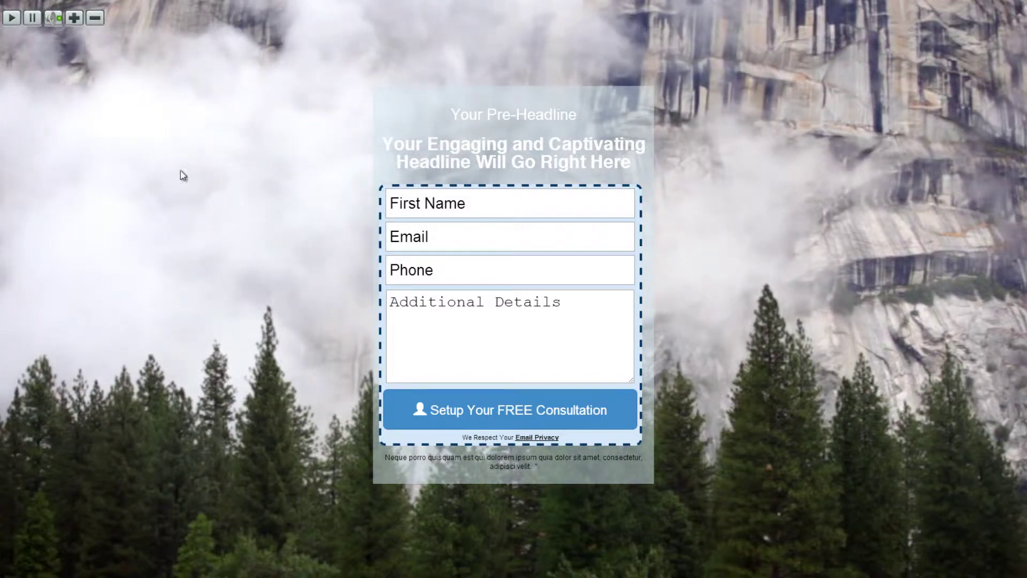
scroll(125, 213, "down", 3)
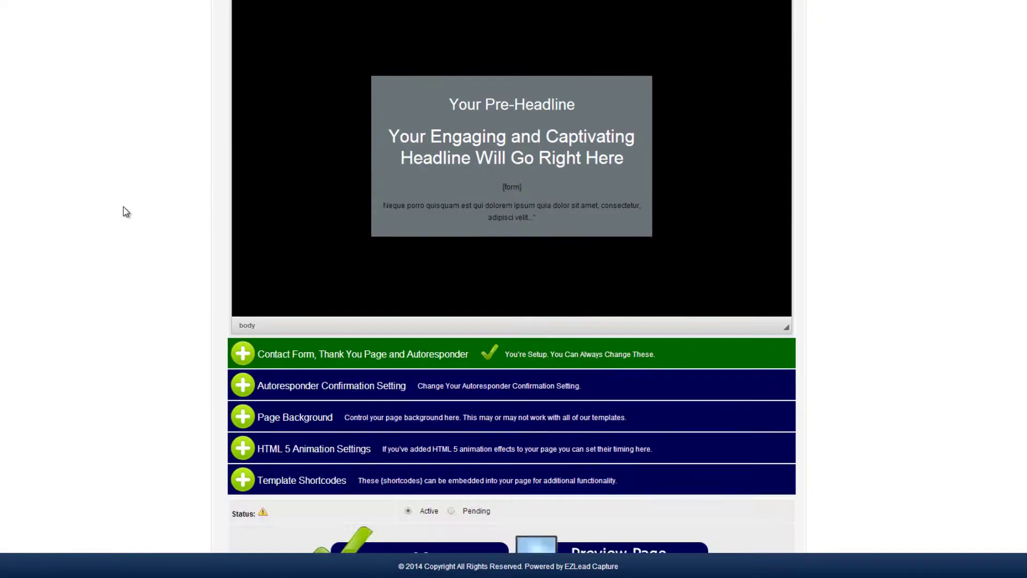
Choose the San Francisco sunset video under Page Background and save the page
left_click(243, 416)
scroll(136, 284, "down", 5)
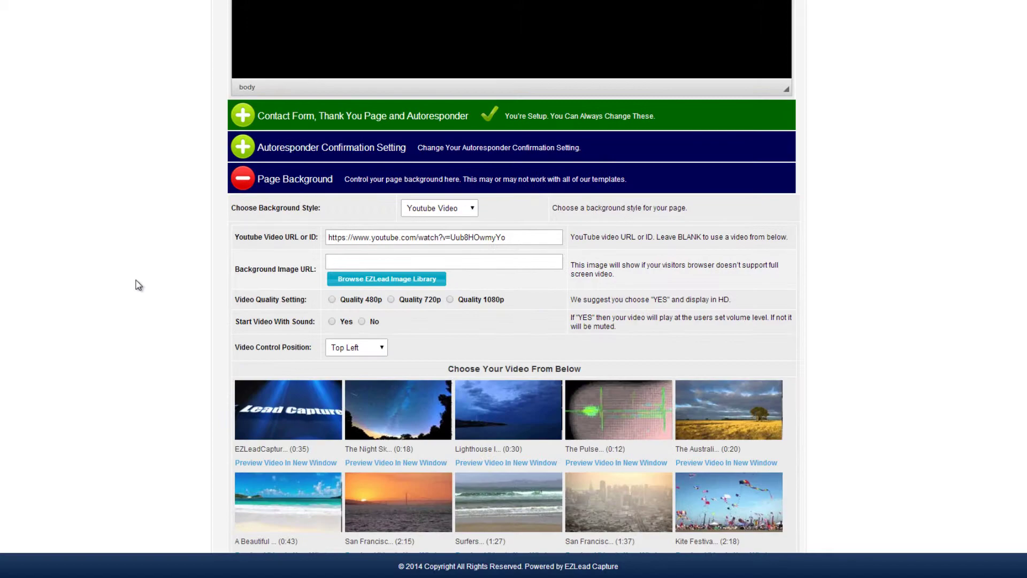
scroll(137, 285, "down", 5)
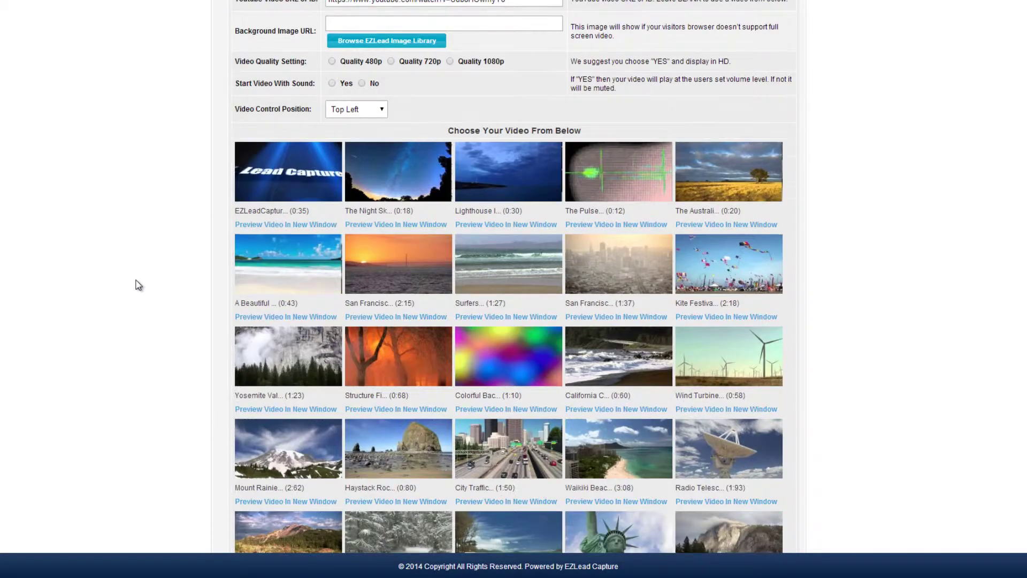
left_click(414, 274)
scroll(174, 304, "down", 2)
scroll(175, 309, "down", 9)
scroll(177, 314, "down", 6)
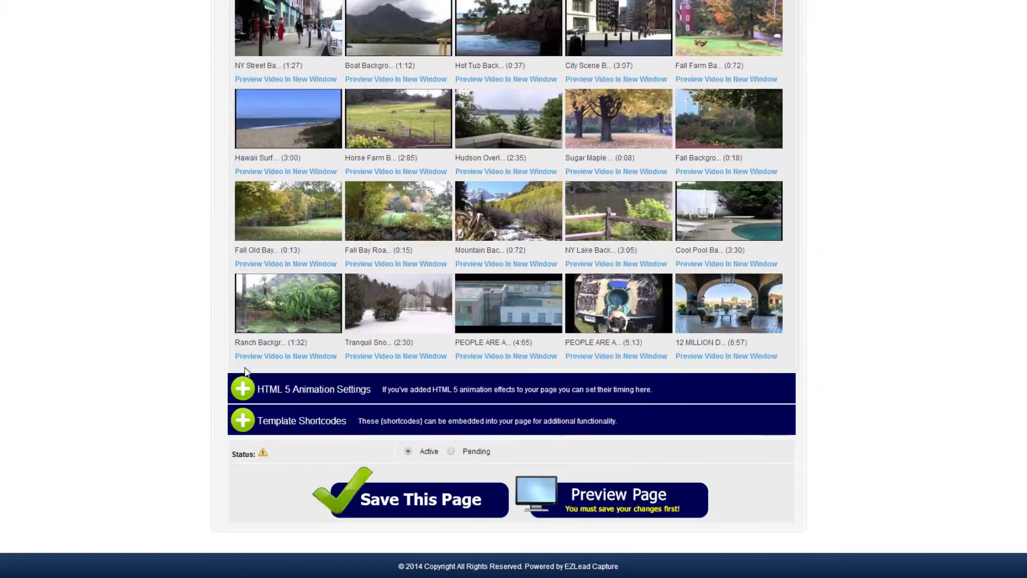
left_click(421, 497)
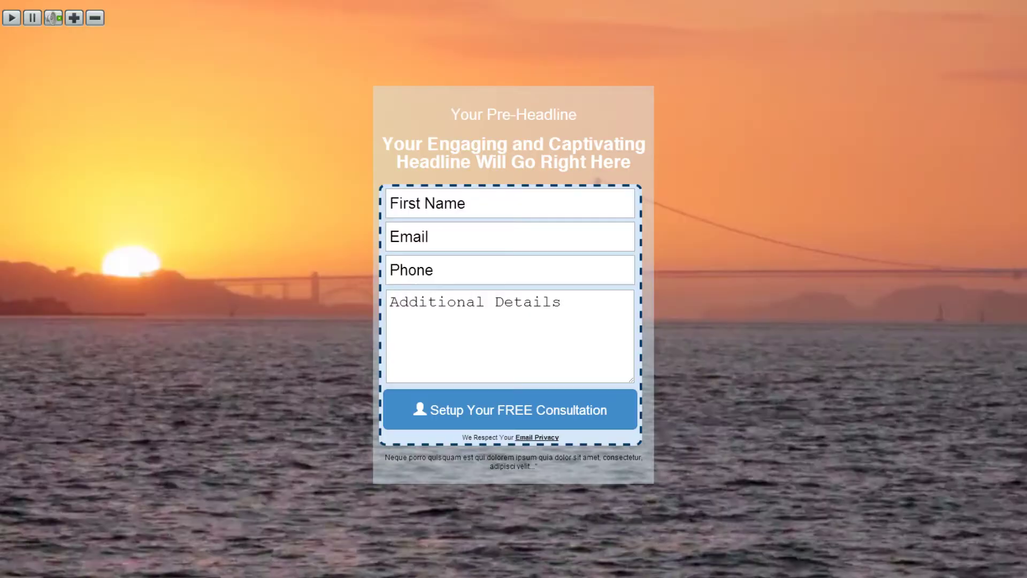
scroll(151, 165, "down", 3)
scroll(152, 168, "down", 2)
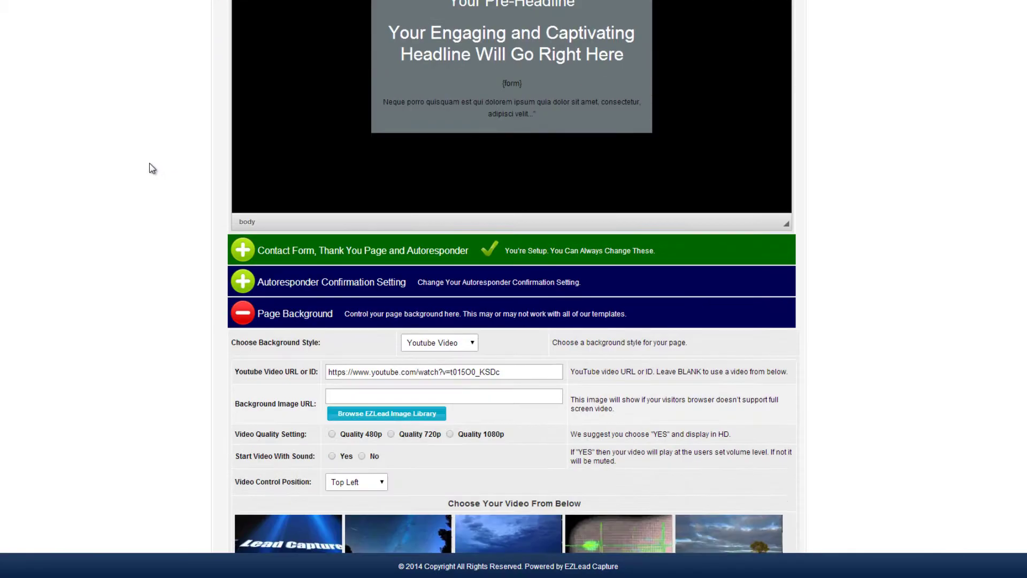
Apply the plaid Color Patterns background tinted #54C0FF and save the page
left_click(456, 345)
left_click(447, 376)
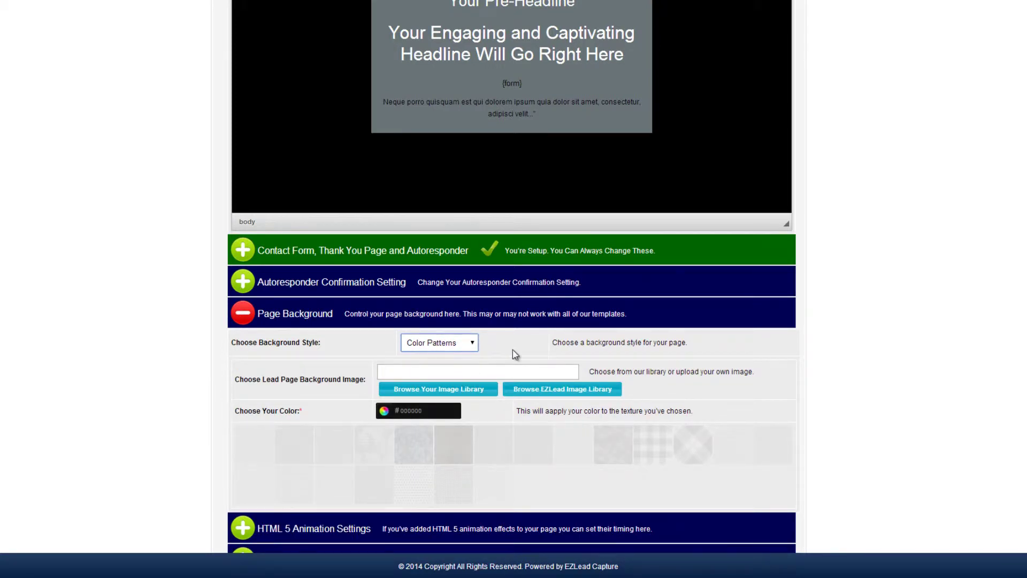
scroll(514, 354, "down", 1)
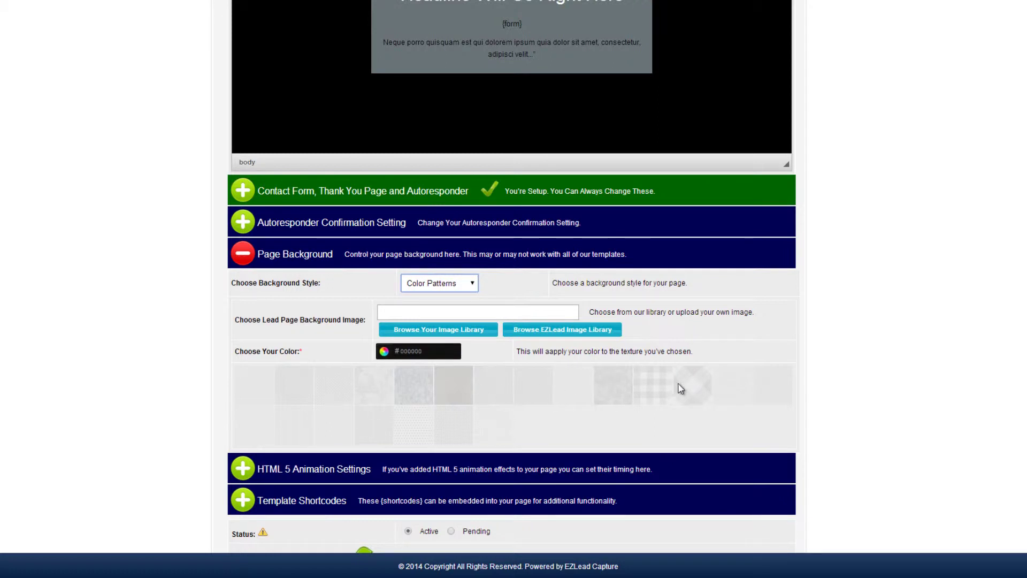
left_click(653, 387)
left_click(426, 354)
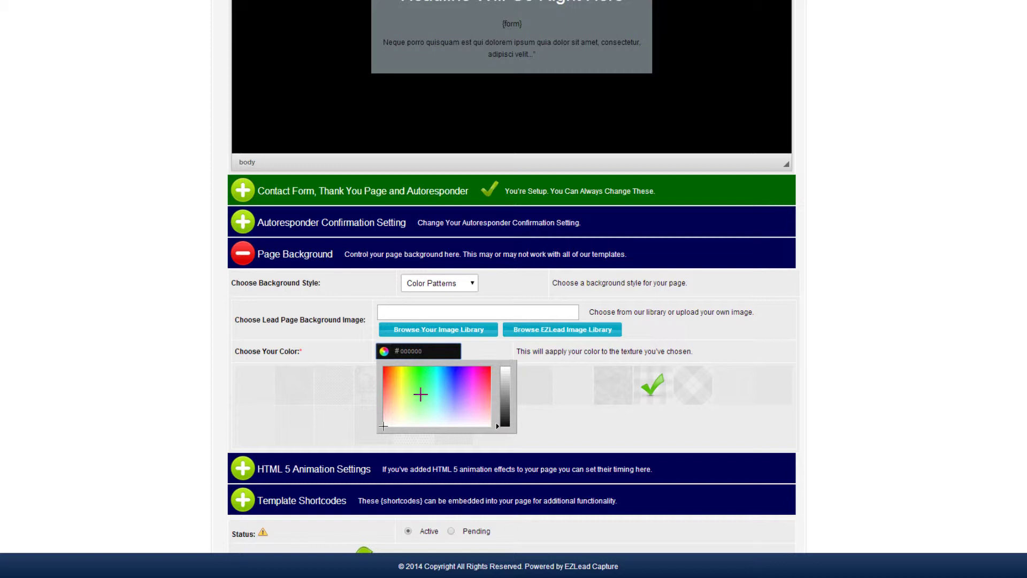
left_click(442, 386)
left_click(479, 356)
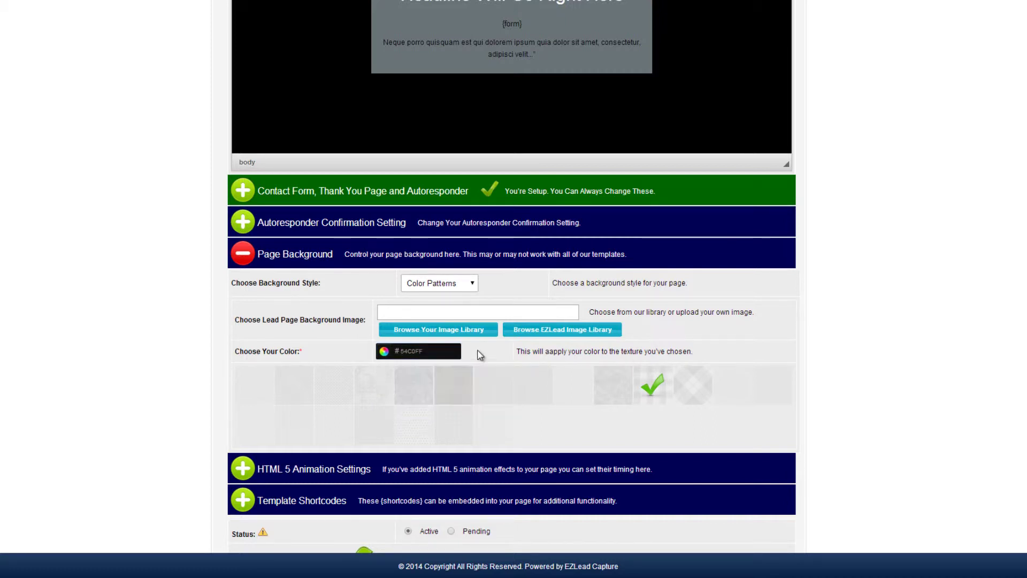
scroll(327, 502, "down", 2)
left_click(401, 496)
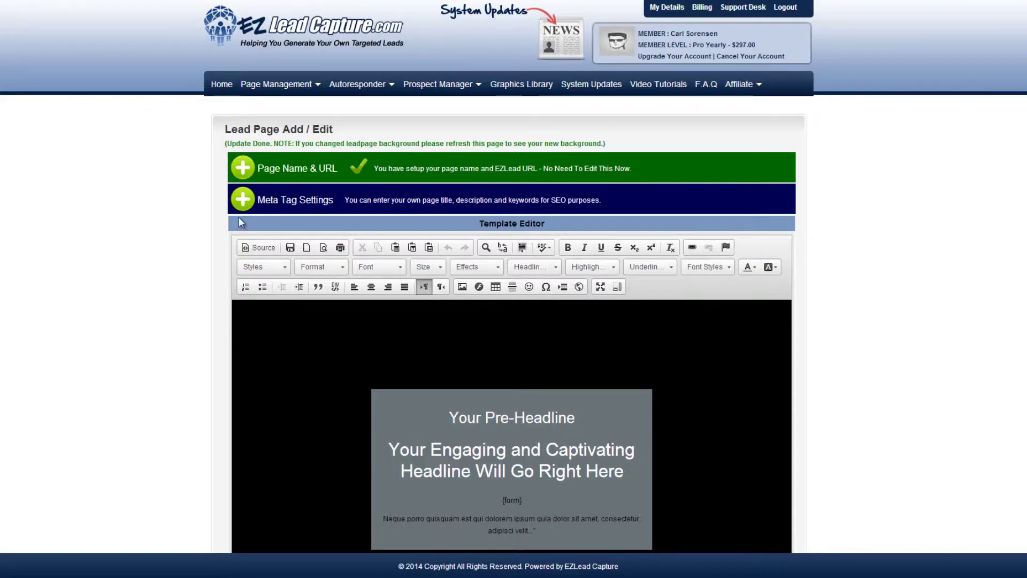
scroll(172, 259, "down", 2)
scroll(168, 257, "down", 2)
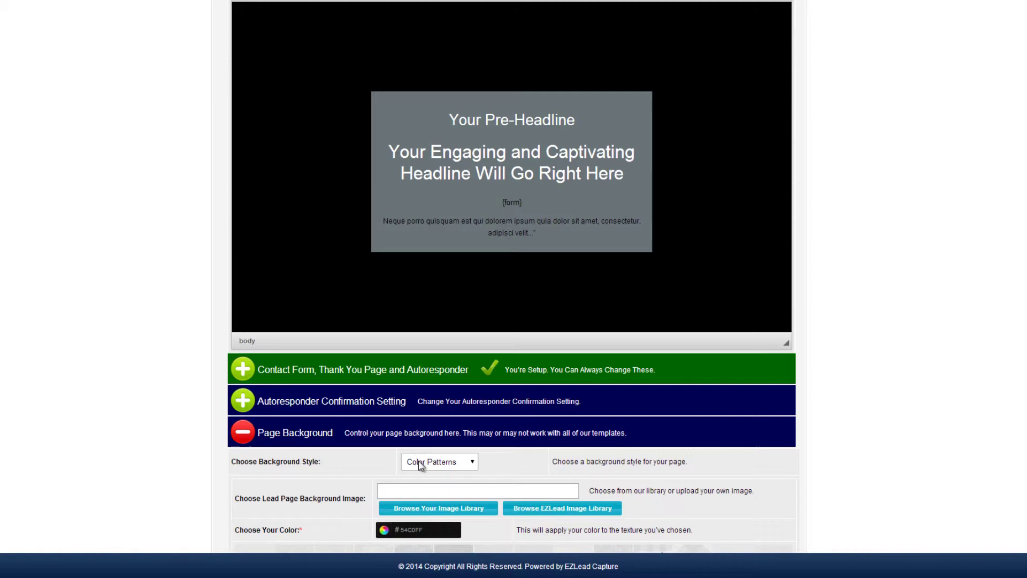
Set the Fullsize Image background style to the beach photo and save the page
left_click(439, 462)
left_click(432, 475)
scroll(137, 337, "down", 1)
scroll(138, 329, "down", 2)
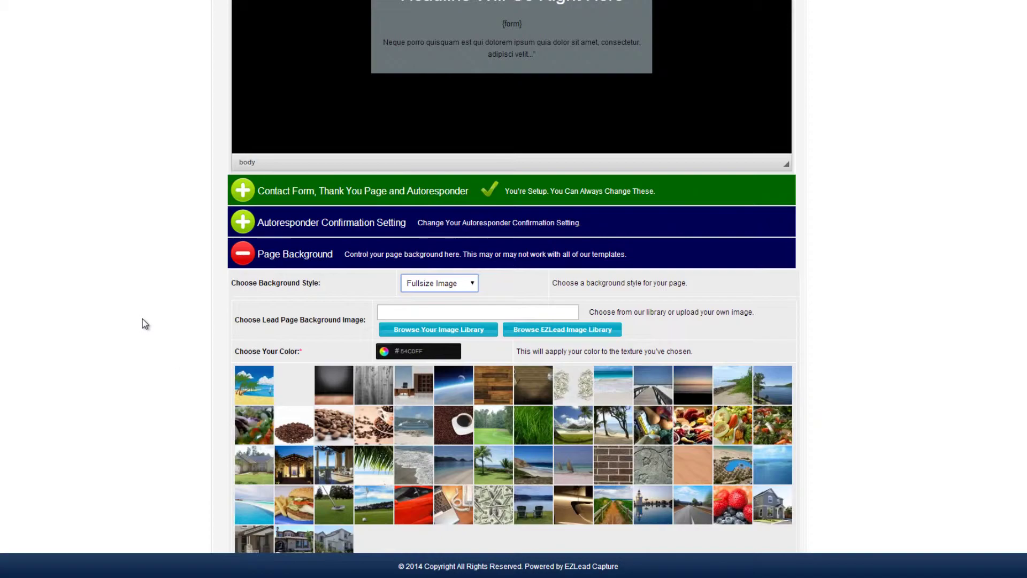
scroll(142, 324, "down", 1)
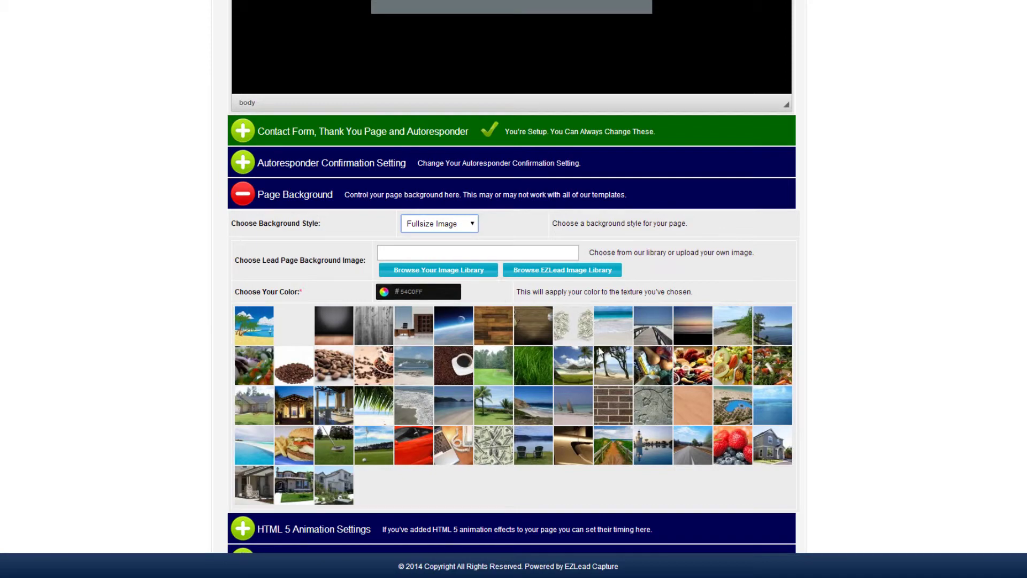
left_click(618, 332)
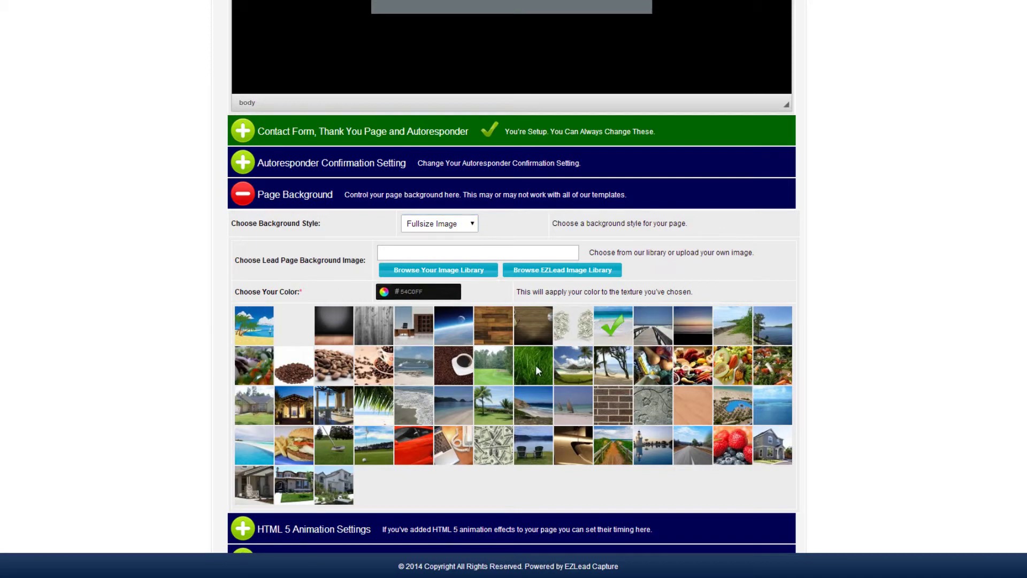
scroll(535, 366, "down", 2)
left_click(474, 500)
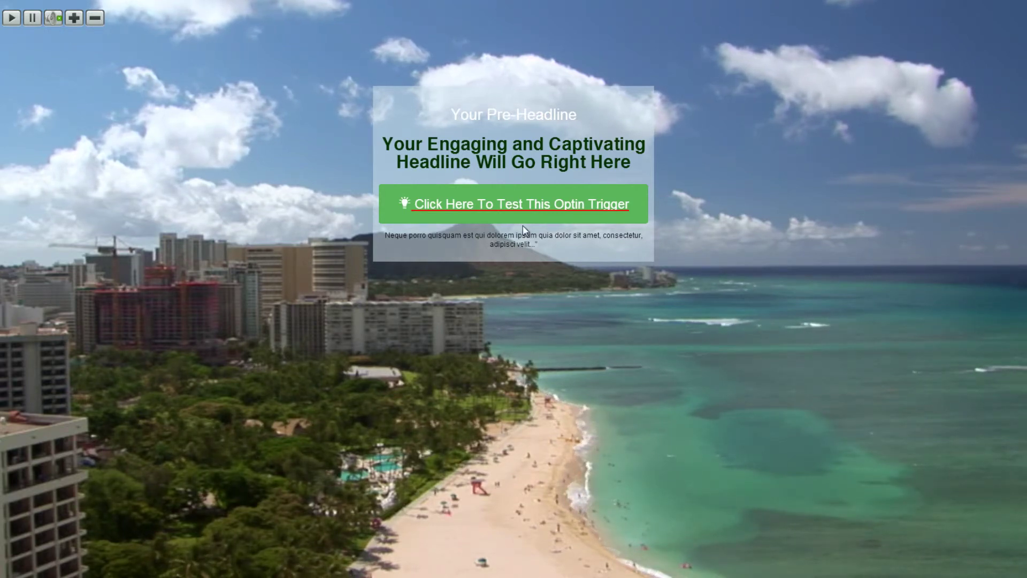
Test the optin trigger to open the signup popup, then close it
left_click(519, 211)
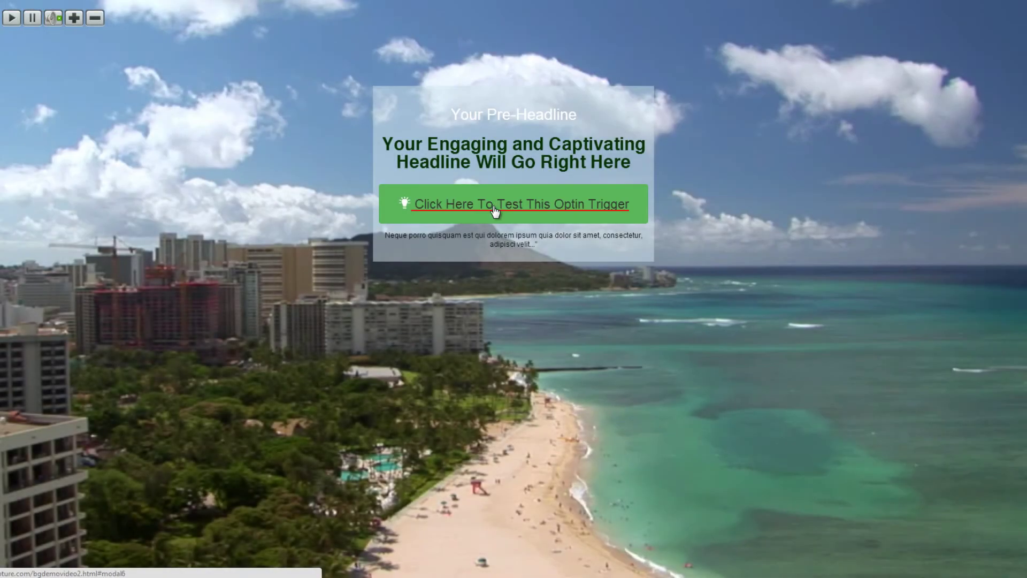
left_click(493, 211)
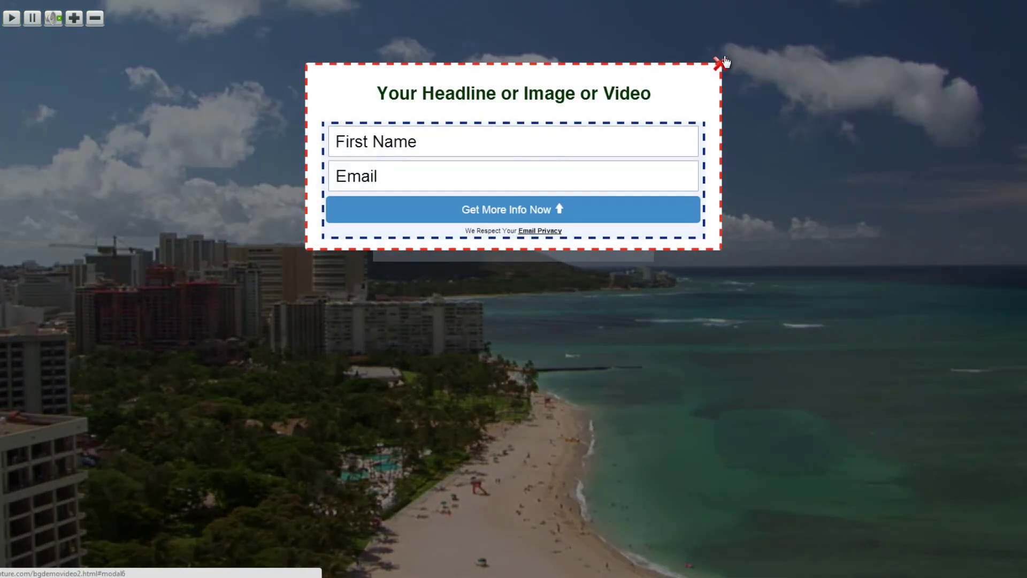
left_click(720, 65)
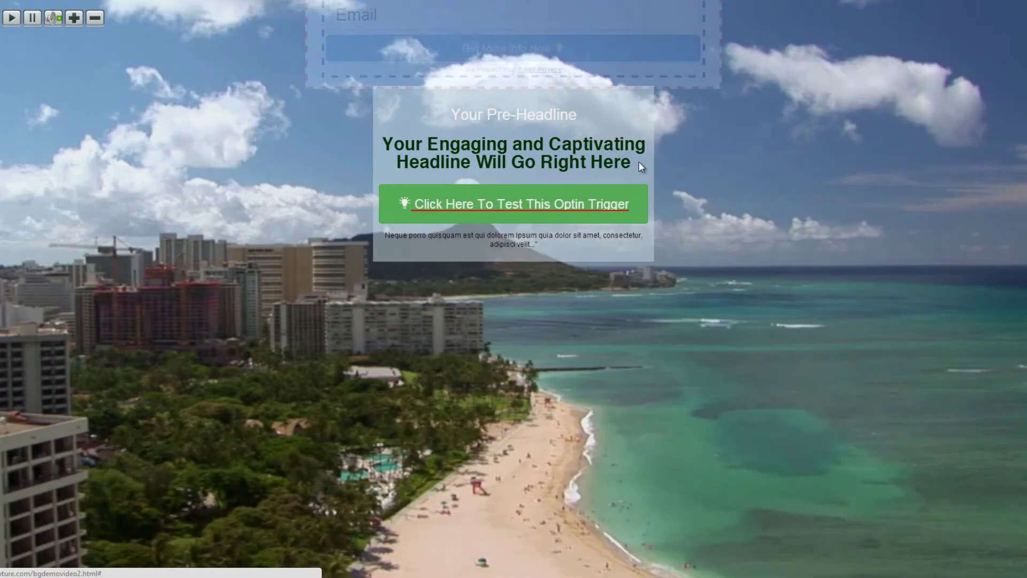